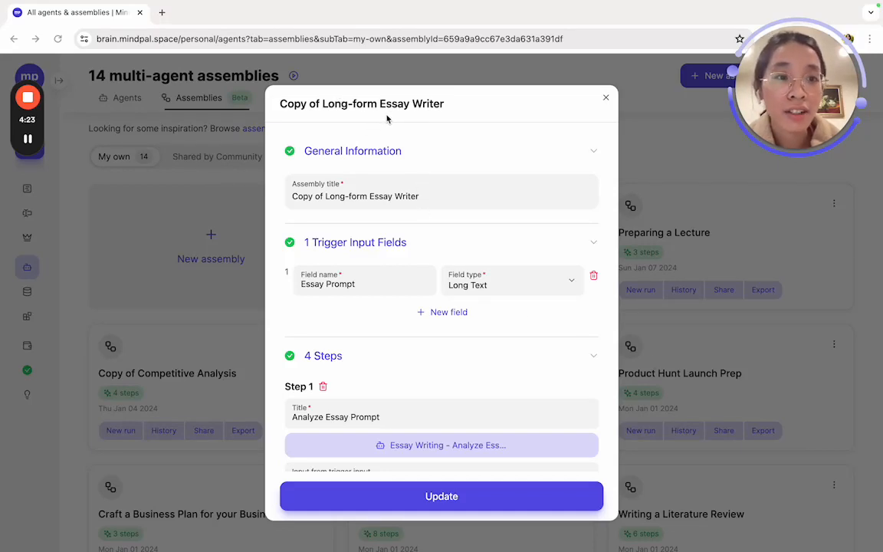
Review the trigger input and the steps of the Copy of Long-form Essay Writer assembly, including each step's agent and inputs, and close it
scroll(422, 211, "down", 5)
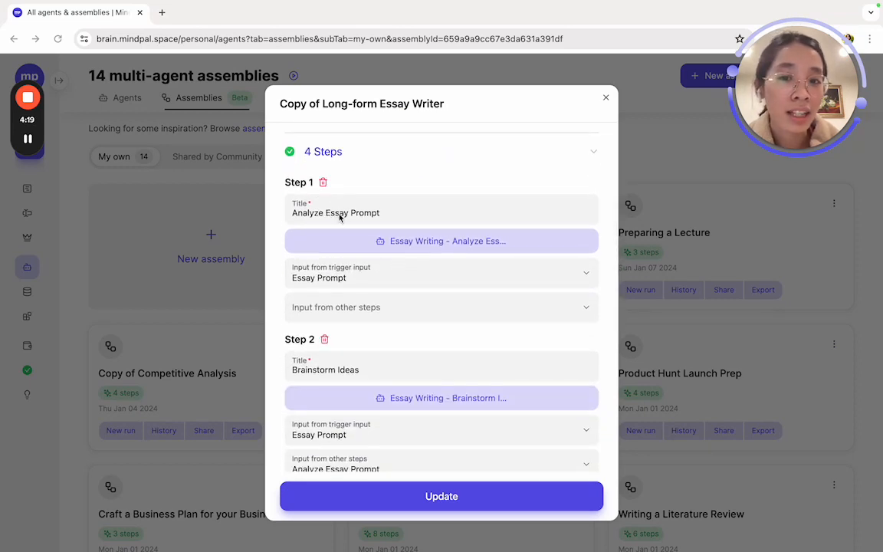
scroll(352, 284, "down", 3)
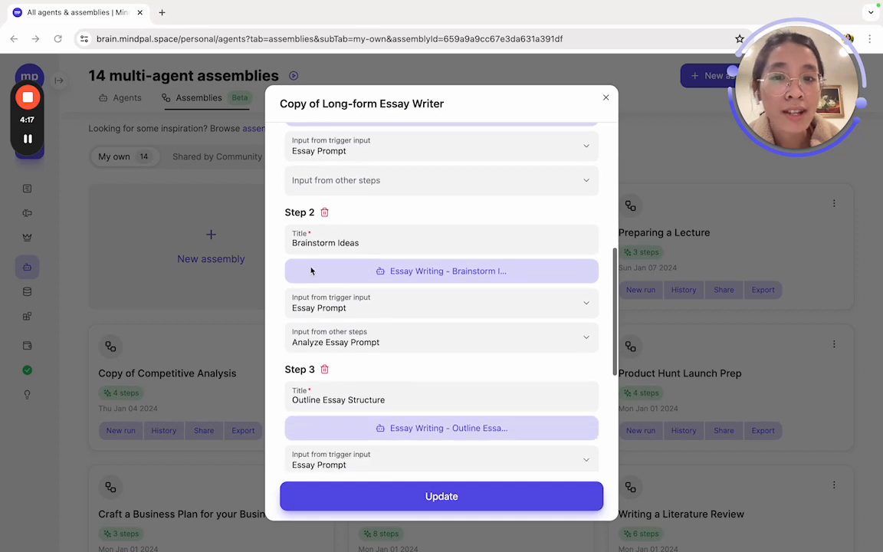
scroll(351, 276, "down", 5)
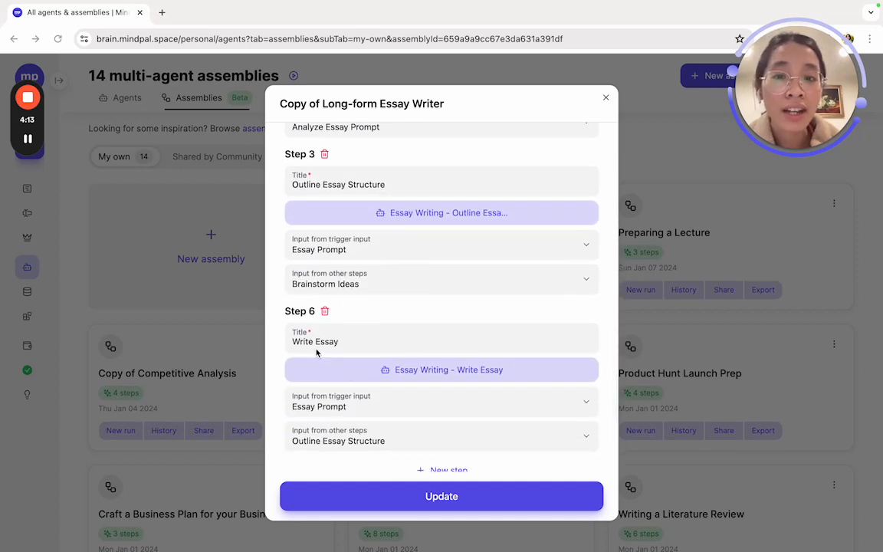
scroll(335, 350, "up", 4)
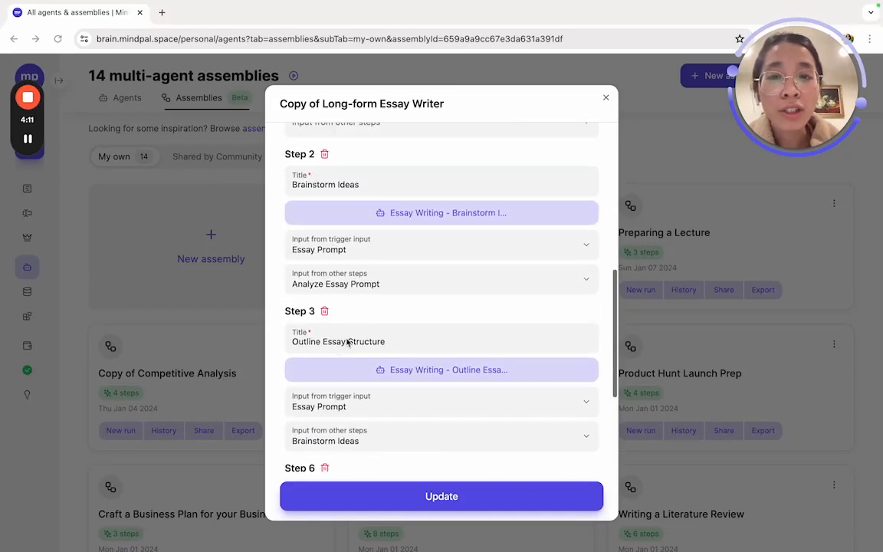
scroll(348, 341, "up", 1)
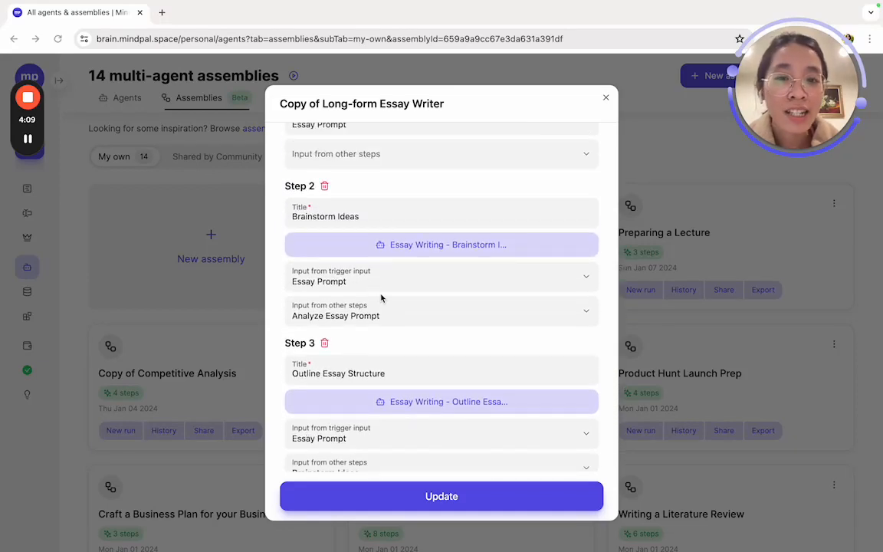
scroll(378, 283, "up", 2)
scroll(377, 267, "up", 1)
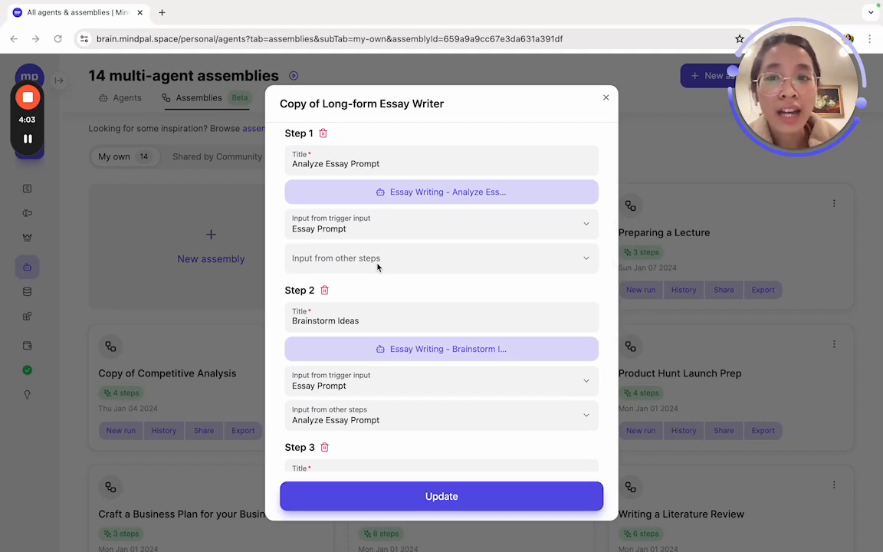
scroll(360, 201, "up", 1)
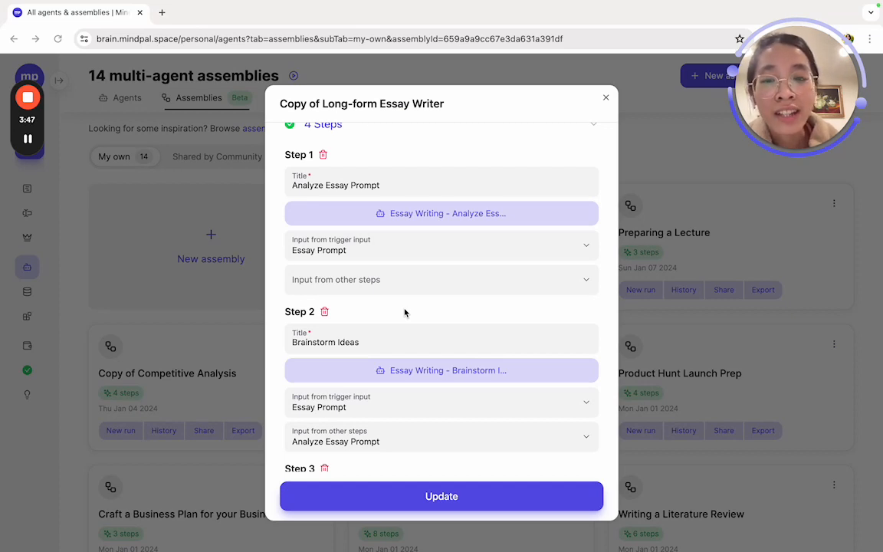
scroll(404, 312, "up", 5)
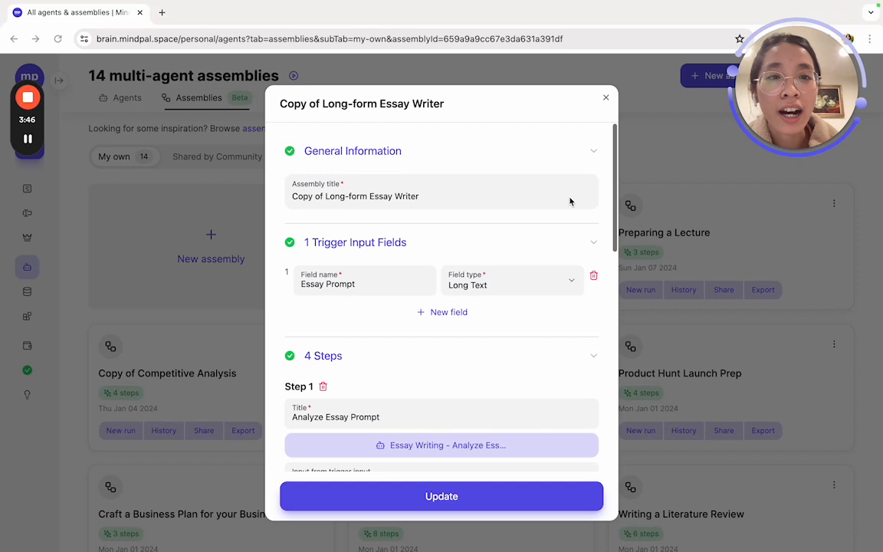
left_click(605, 97)
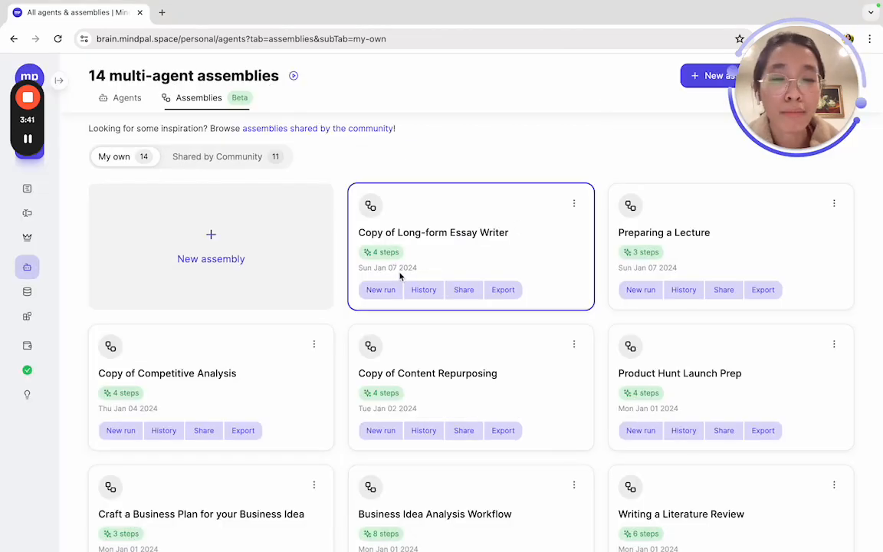
Create a run of the Copy of Long-form Essay Writer assembly with Supervise Mode enabled and the essay prompt "How to adopt Generative AI to work effectively"
left_click(377, 290)
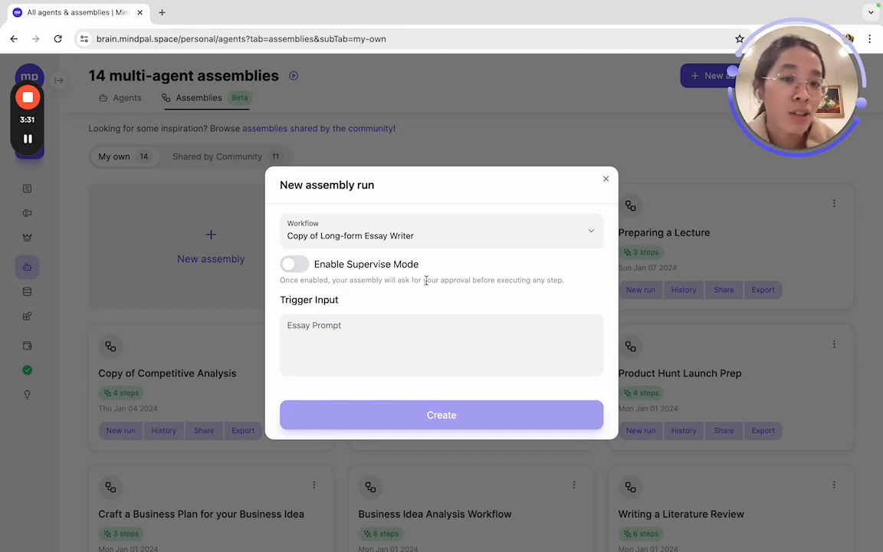
left_click(294, 265)
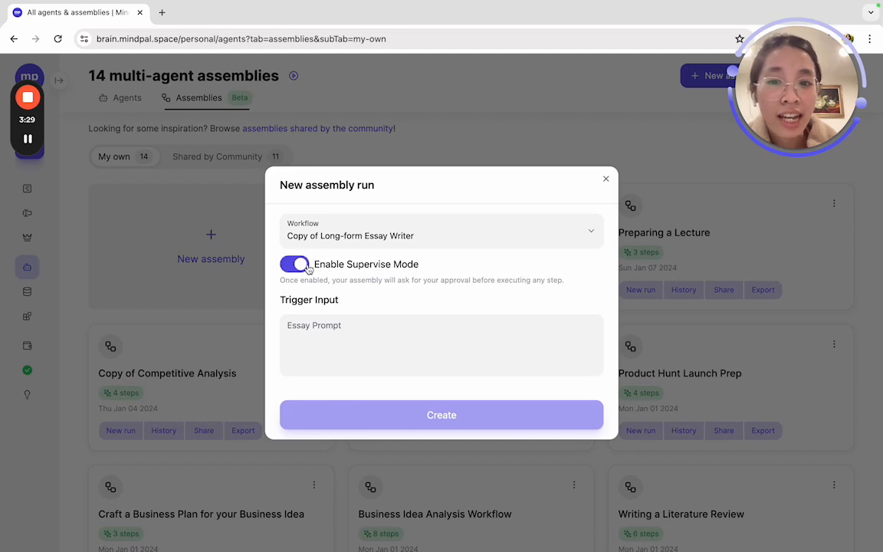
left_click(324, 334)
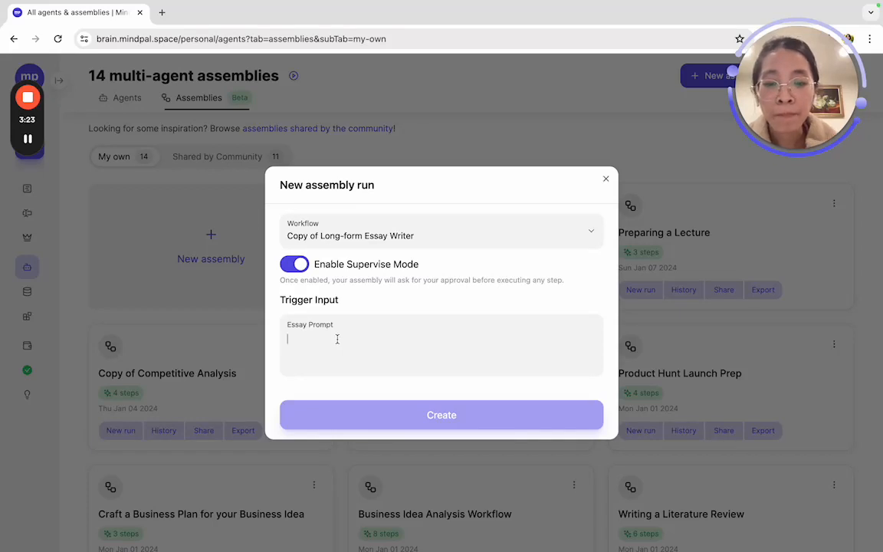
type("How ")
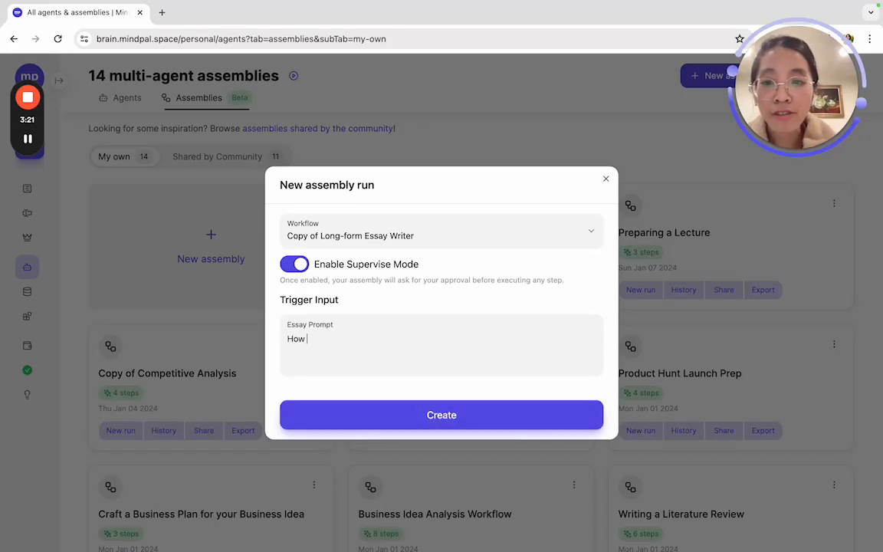
type("to ad")
key("BackSpace")
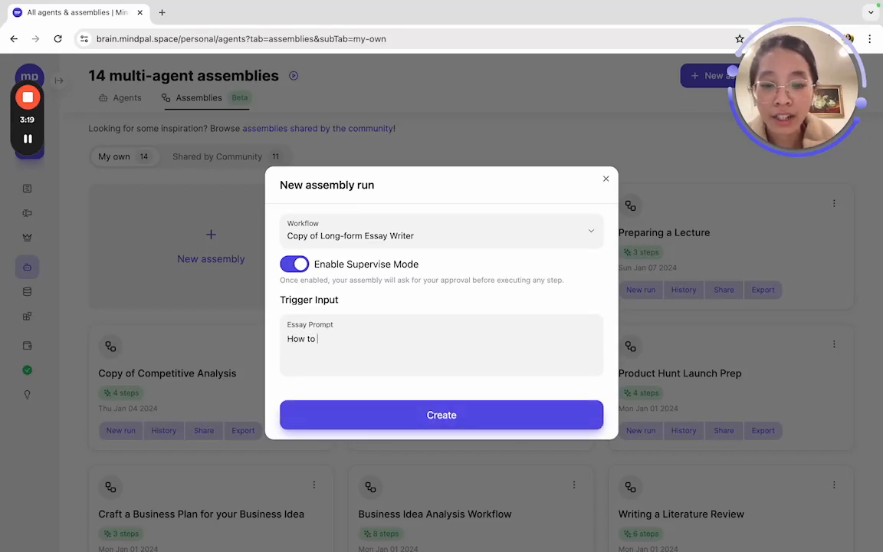
type("o")
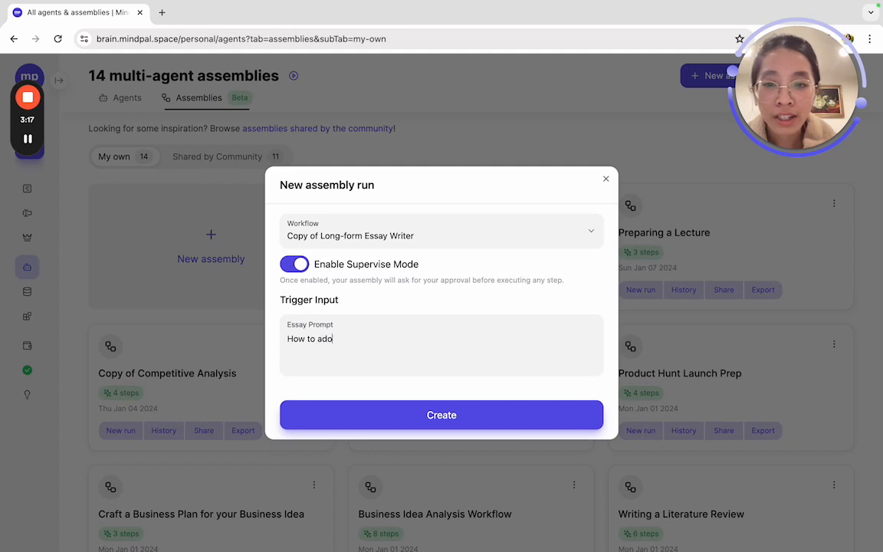
type("pt e")
type("Genr")
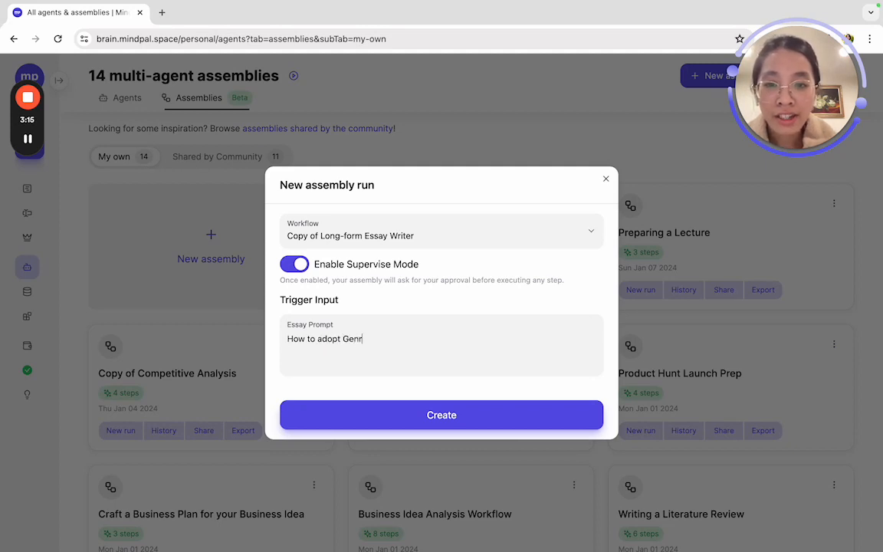
key("BackSpace")
type("erative AI t")
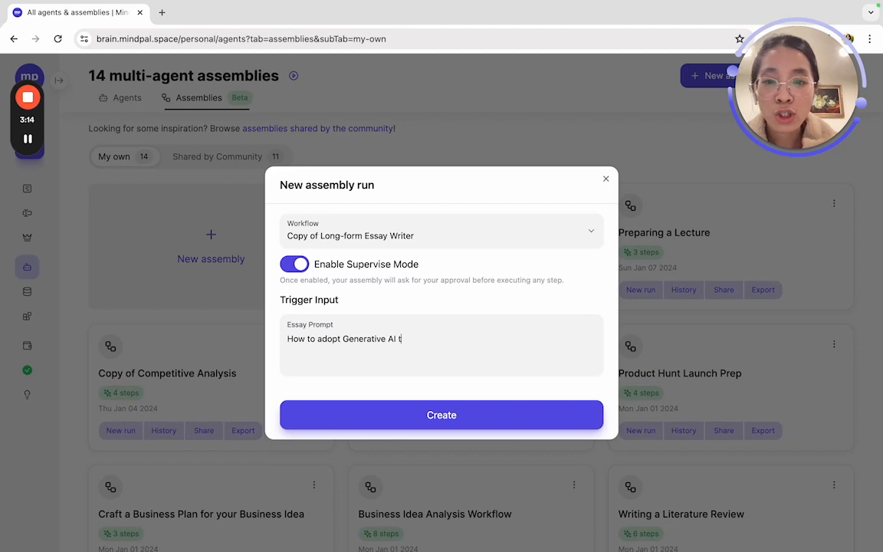
type("o work effe")
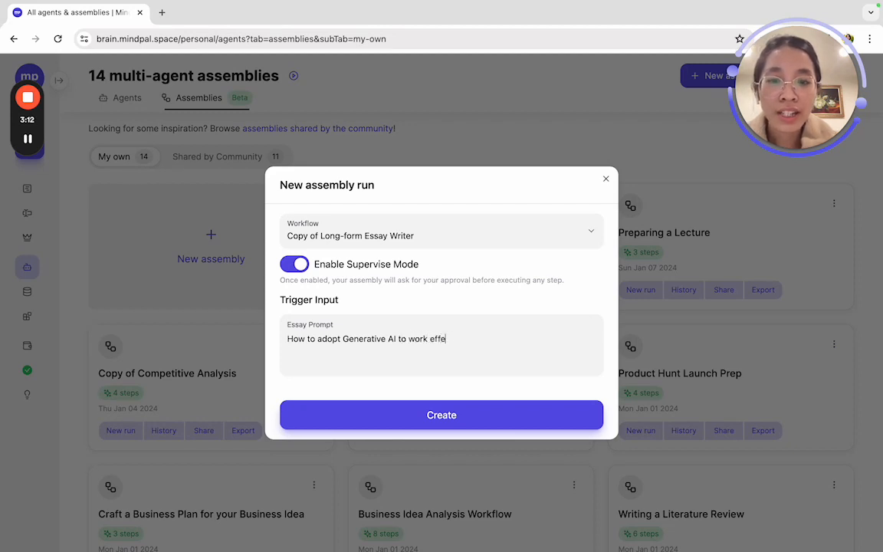
type("ctively")
left_click(387, 416)
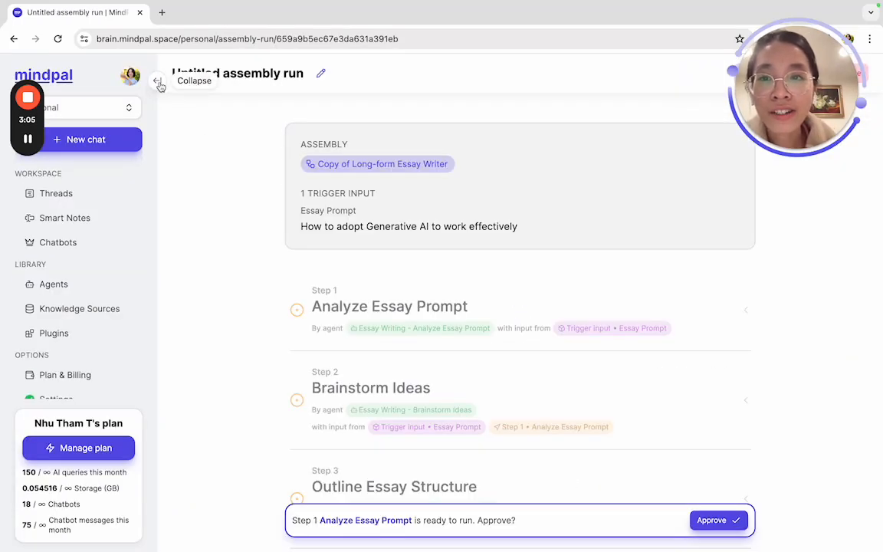
Collapse the sidebar and approve the execution of step 1, Analyze Essay Prompt
left_click(158, 82)
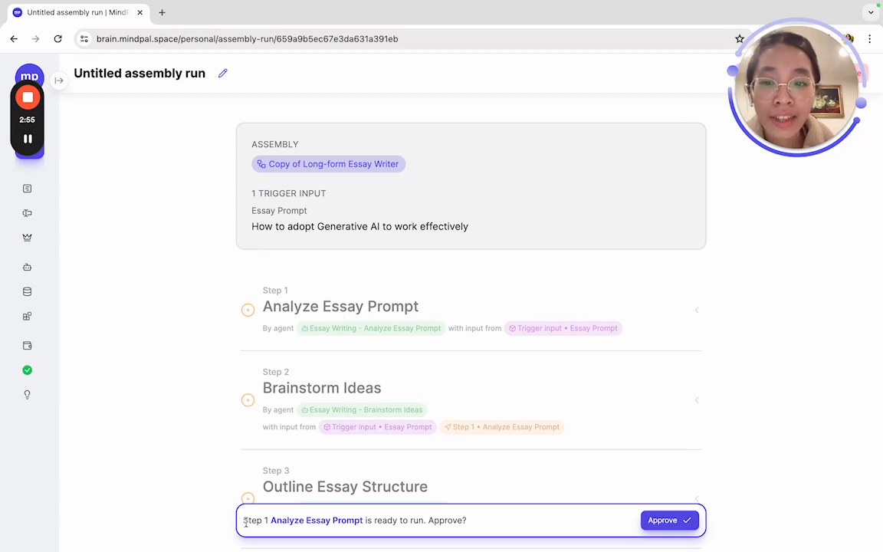
left_click_drag(243, 521, 473, 523)
left_click(449, 521)
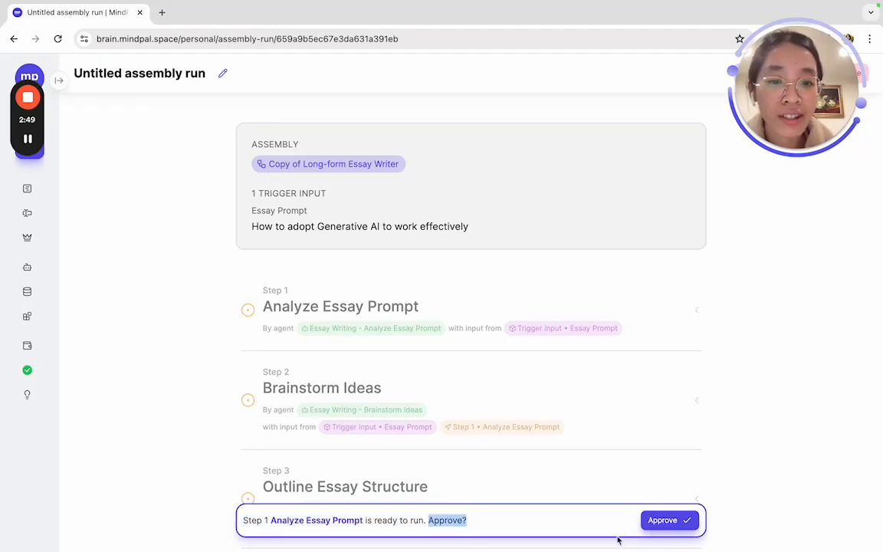
left_click(664, 520)
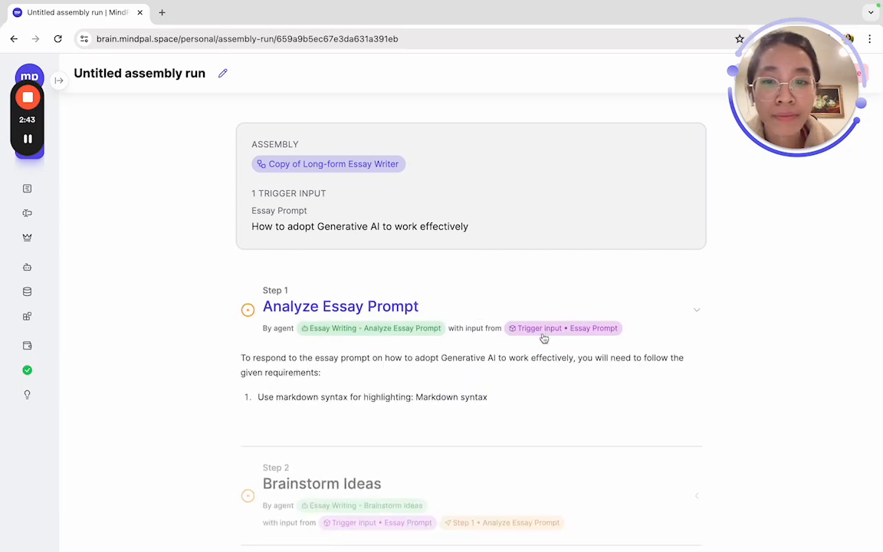
Read through the generated Analyze Essay Prompt output and check the approval request for step 2, Brainstorm Ideas
scroll(543, 337, "down", 1)
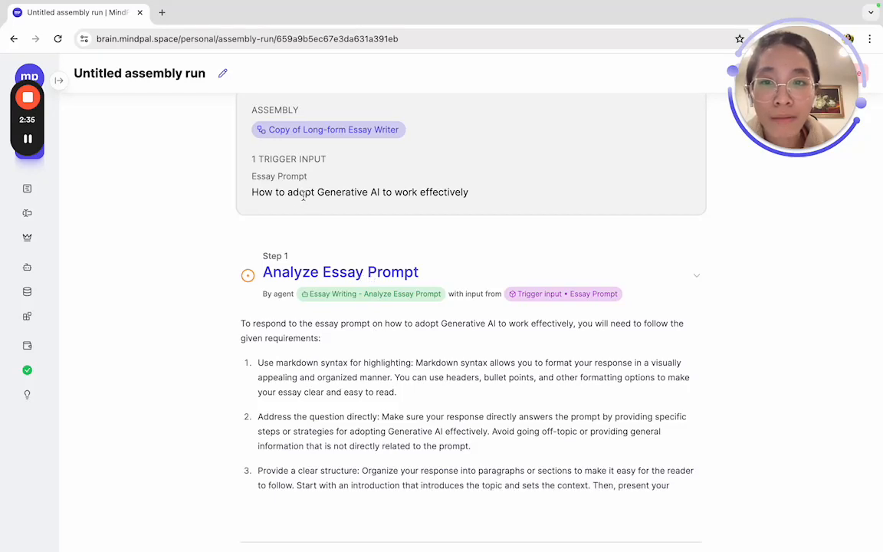
scroll(373, 260, "down", 1)
scroll(373, 257, "down", 1)
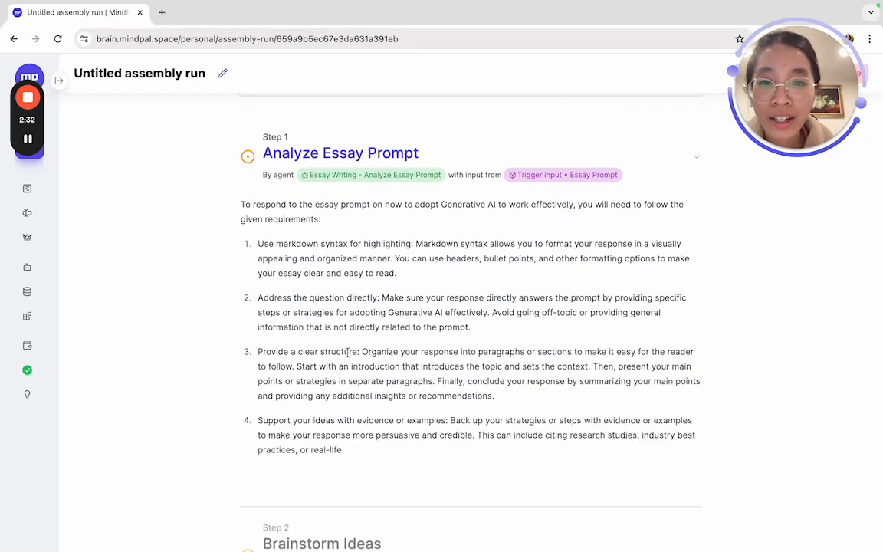
scroll(348, 356, "down", 1)
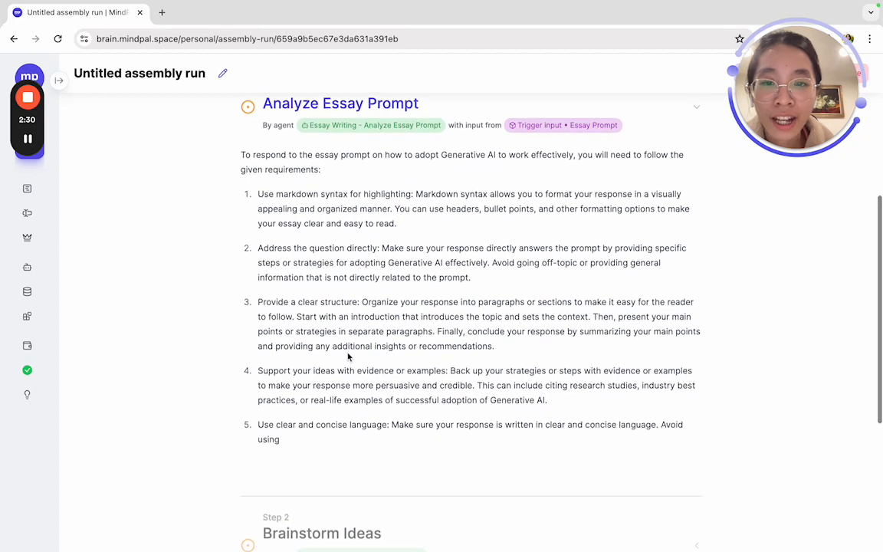
scroll(360, 392, "down", 1)
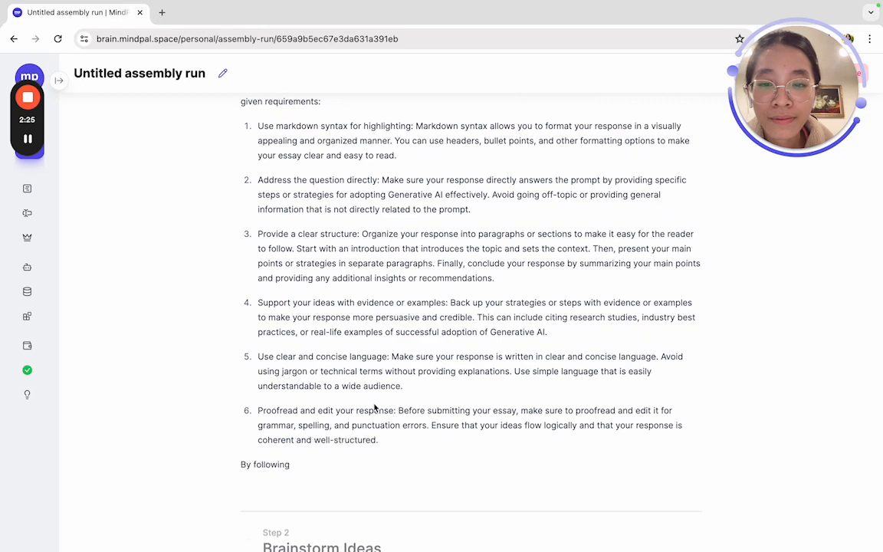
scroll(374, 405, "down", 1)
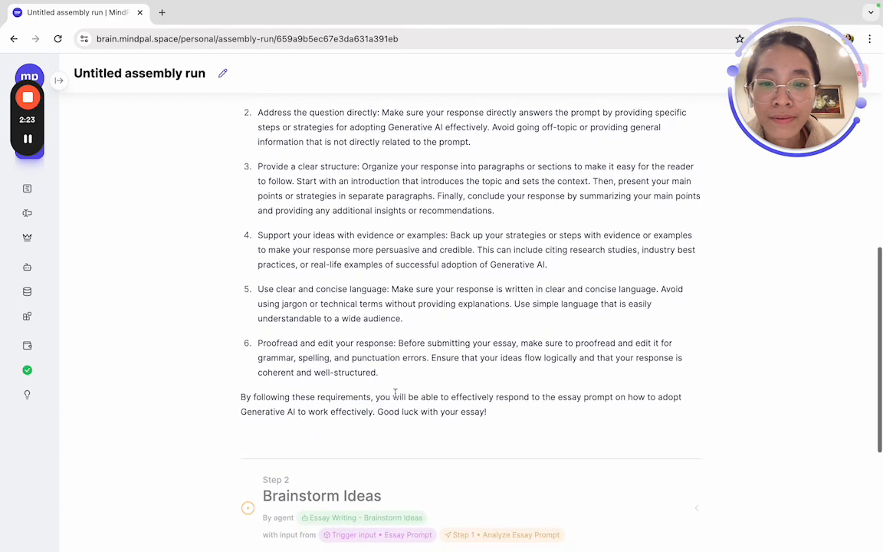
scroll(345, 392, "down", 2)
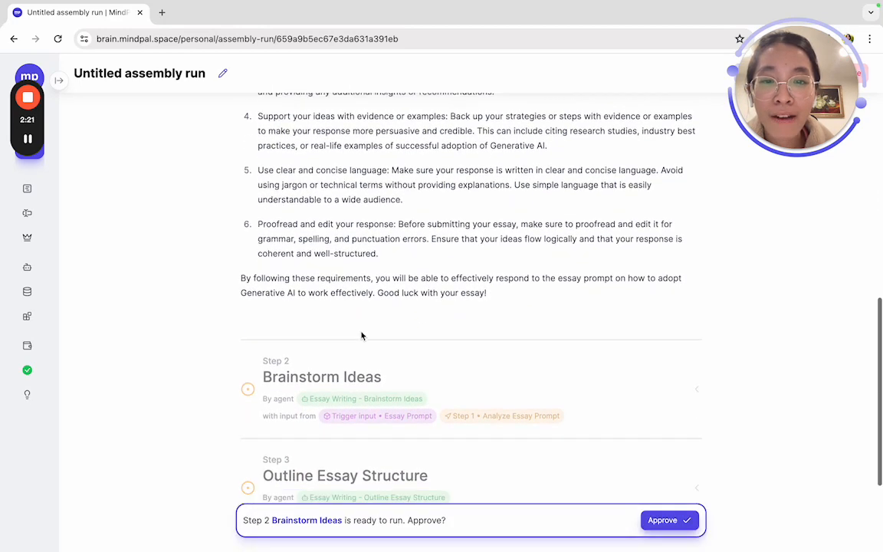
scroll(362, 335, "up", 5)
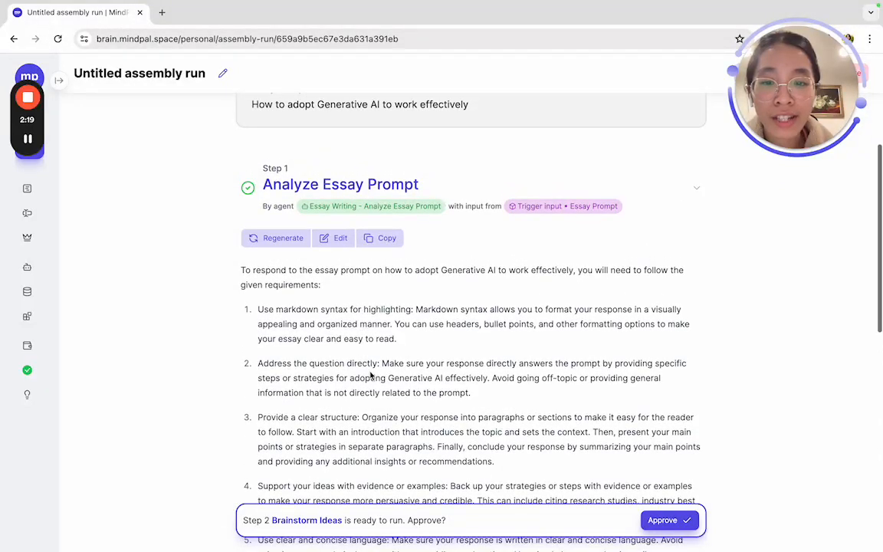
scroll(345, 383, "down", 5)
scroll(314, 461, "down", 2)
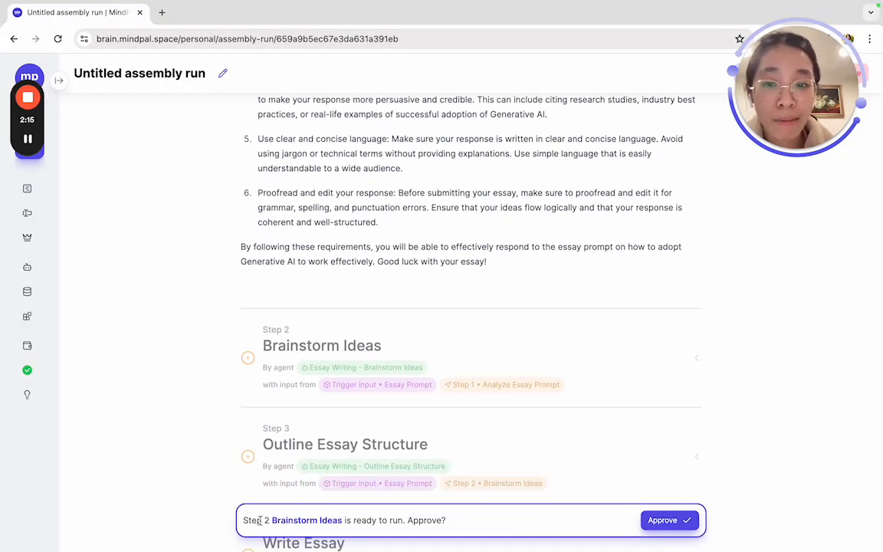
scroll(375, 387, "up", 5)
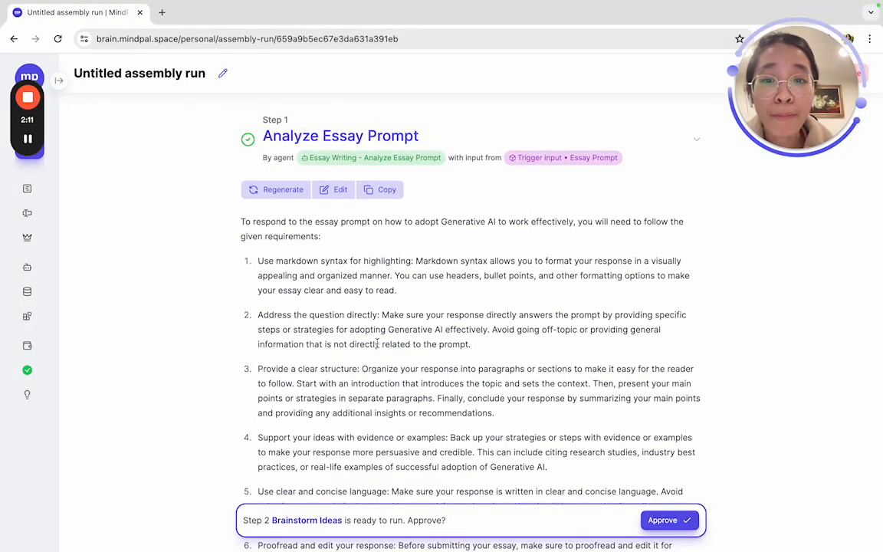
scroll(376, 342, "down", 1)
scroll(376, 343, "up", 1)
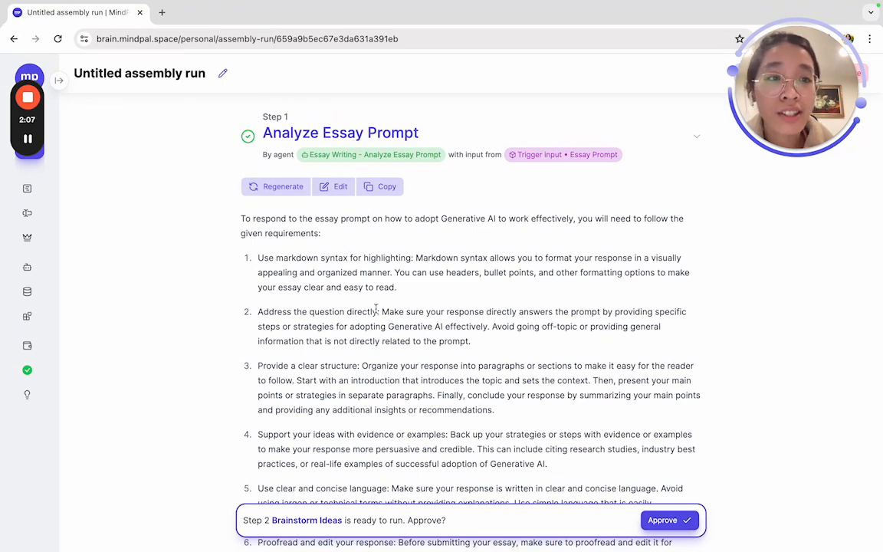
left_click(338, 187)
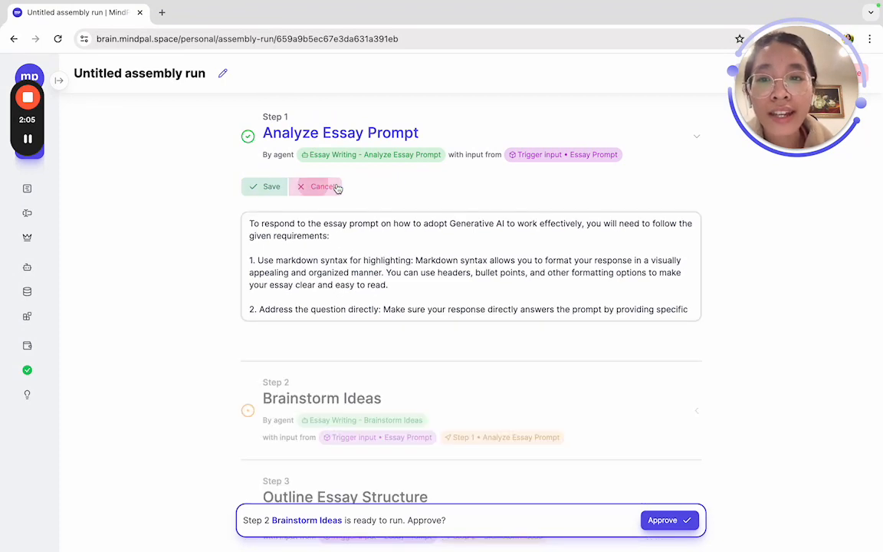
left_click(306, 192)
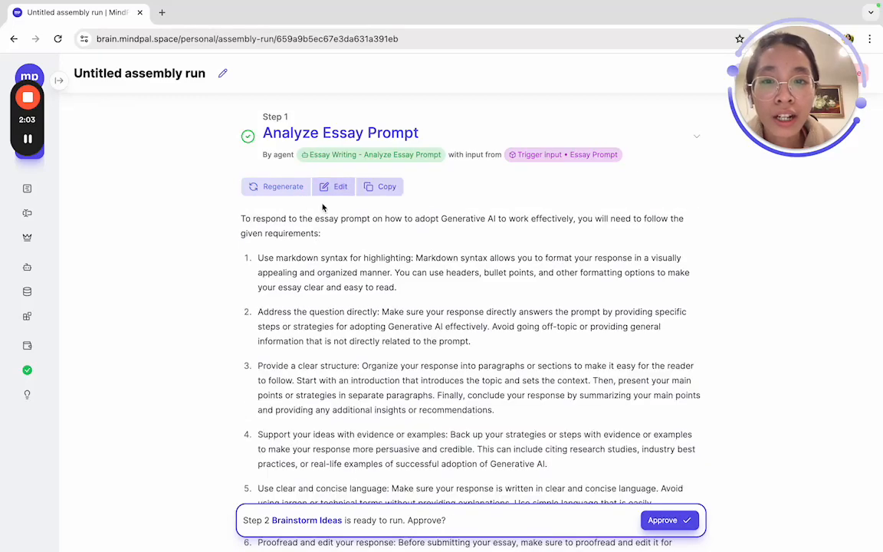
scroll(348, 321, "down", 1)
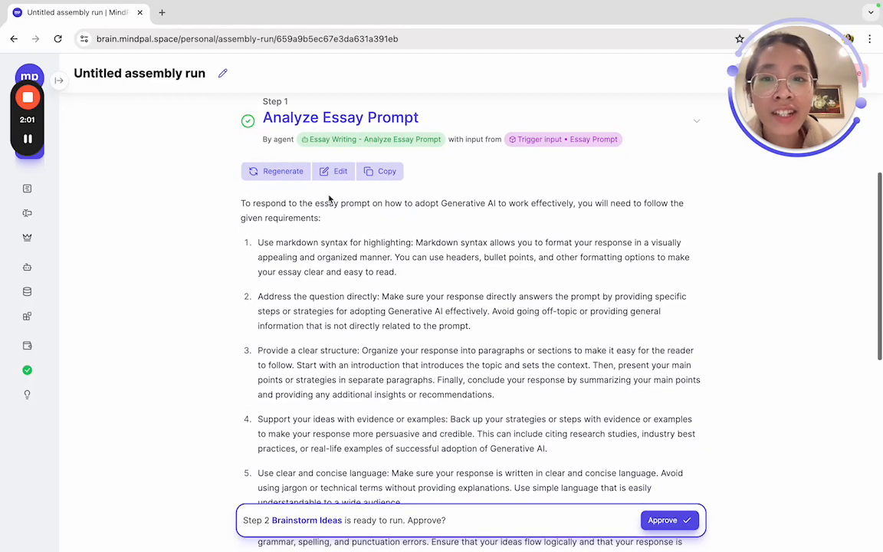
Approve the execution of step 2, Brainstorm Ideas, after checking the Analyze Essay Prompt output, and look over the ideas it generates
scroll(372, 274, "down", 2)
scroll(372, 274, "up", 2)
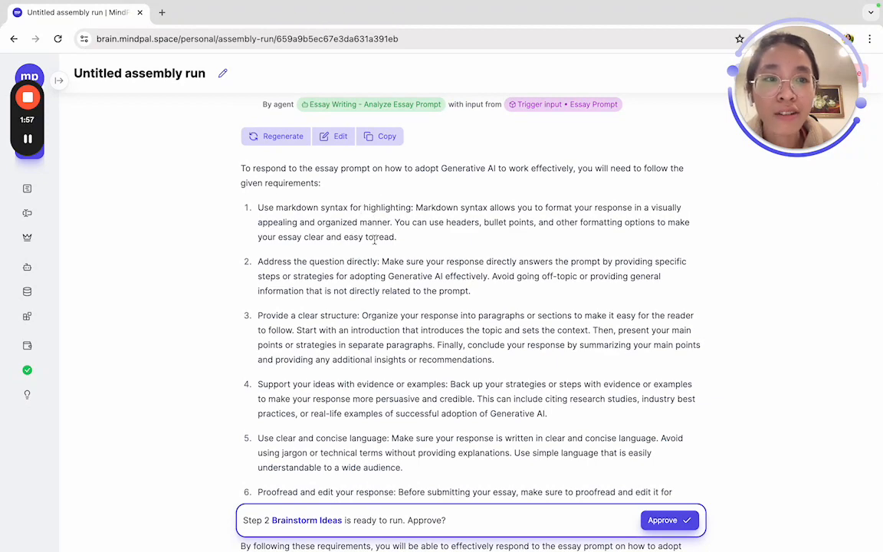
scroll(406, 321, "down", 7)
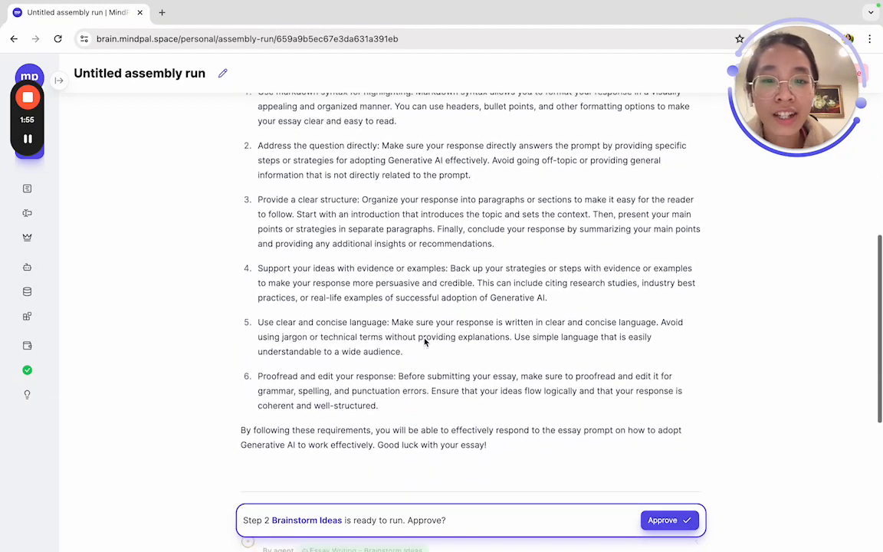
left_click(667, 527)
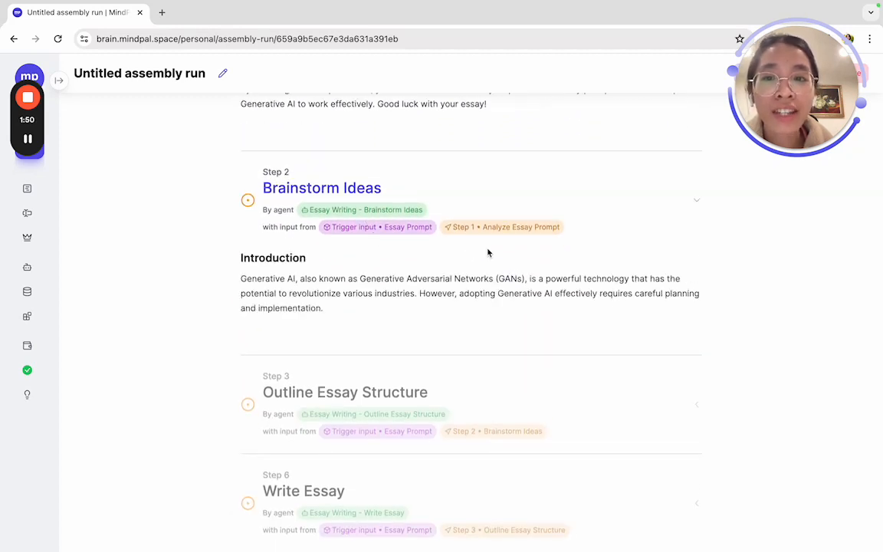
scroll(544, 263, "up", 3)
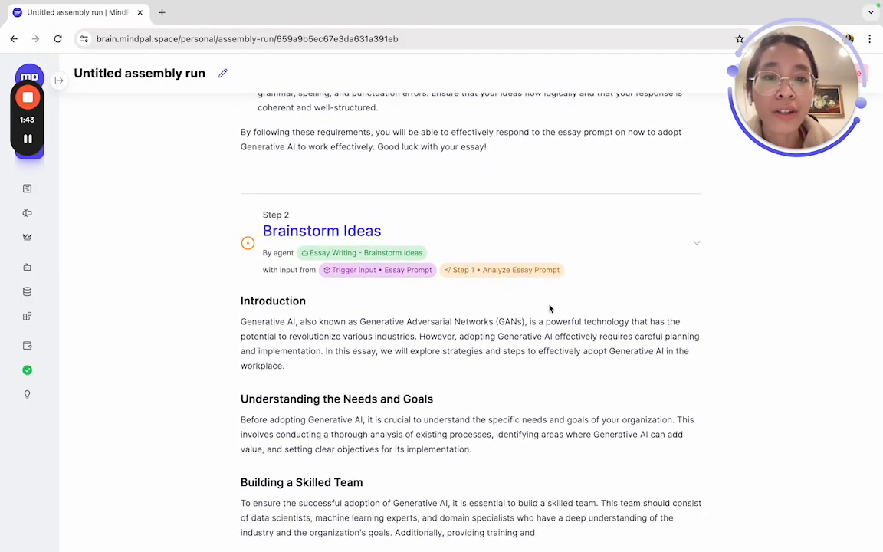
scroll(548, 308, "up", 1)
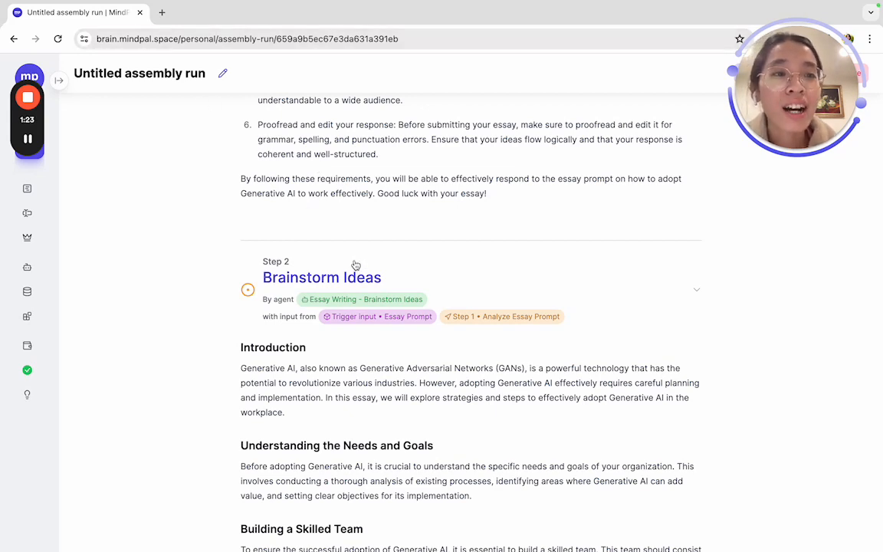
scroll(349, 293, "down", 1)
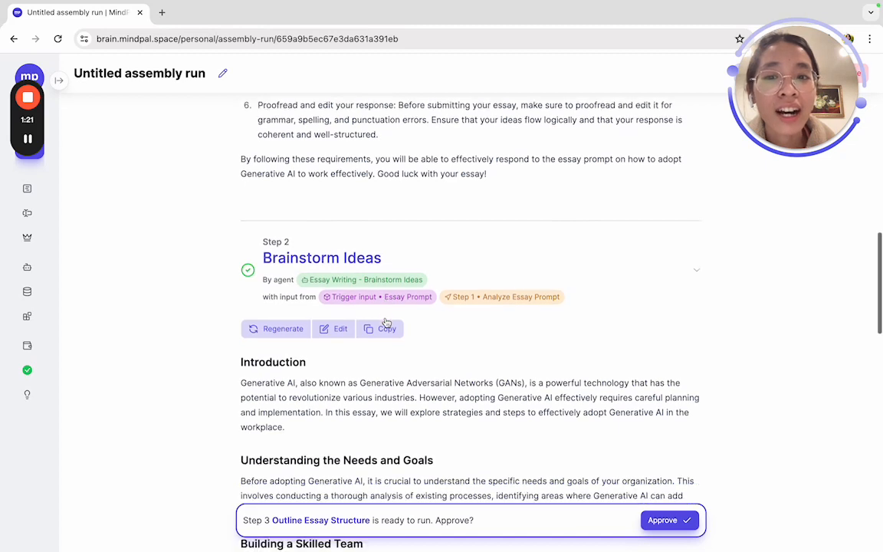